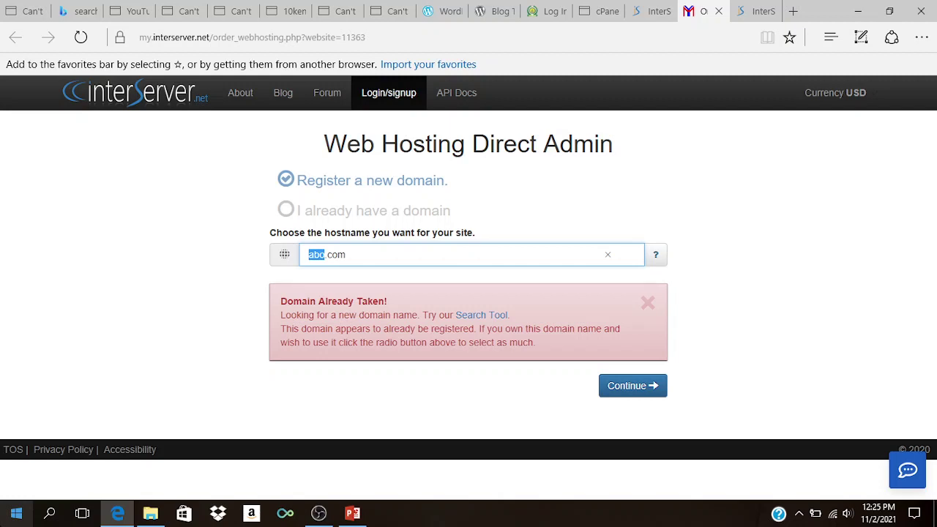
Step: Change the hostname to ayw.com, which is already taken, and view the domain-tips slide
{"action": "type", "text": "ayw"}
{"action": "left_click", "coordinate": [144, 247]}
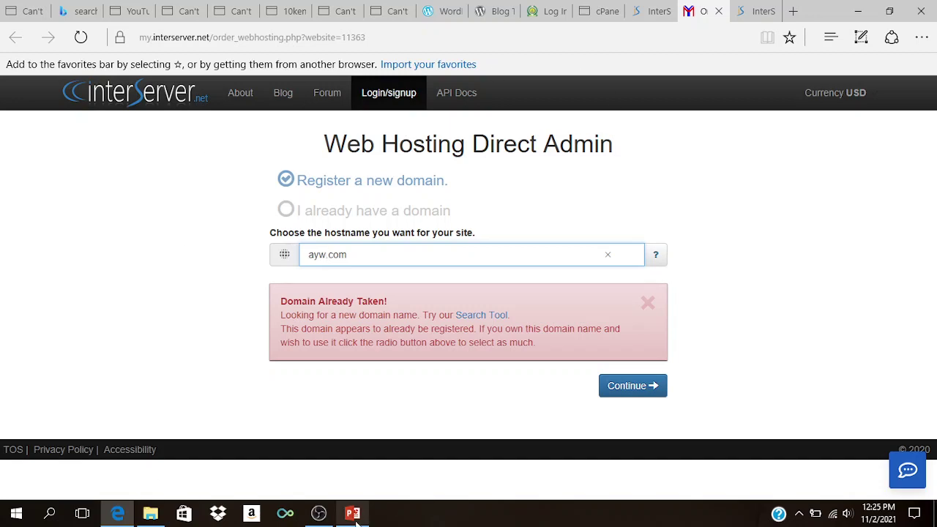
{"action": "mouse_move", "coordinate": [355, 517]}
{"action": "left_click", "coordinate": [368, 466]}
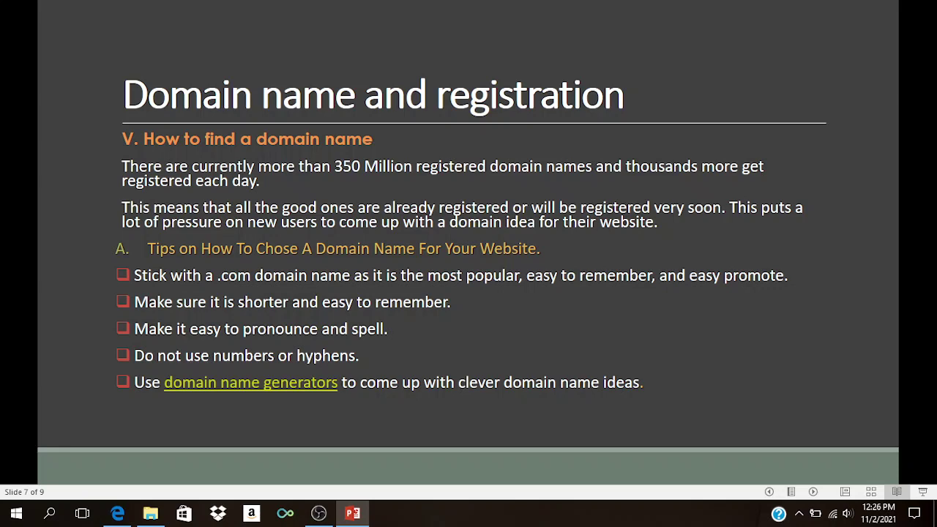
{"action": "left_click", "coordinate": [119, 514]}
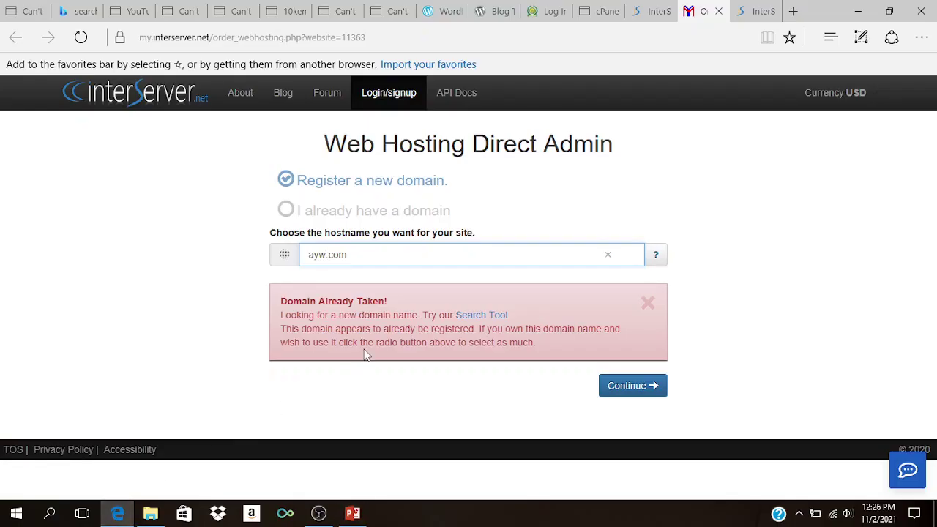
Step: Search the Domain Name Lookup tool for available domains with the keyword aboki
{"action": "left_click", "coordinate": [477, 320]}
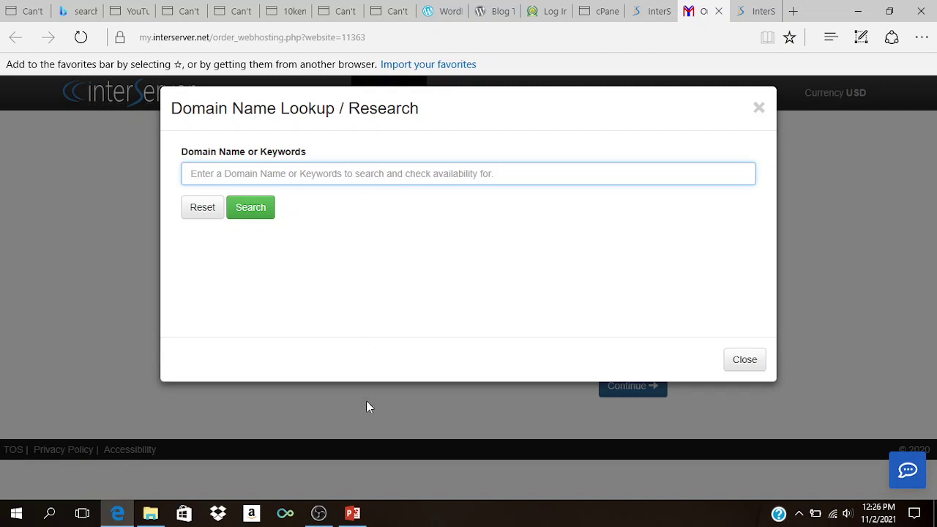
{"action": "type", "text": "aboki"}
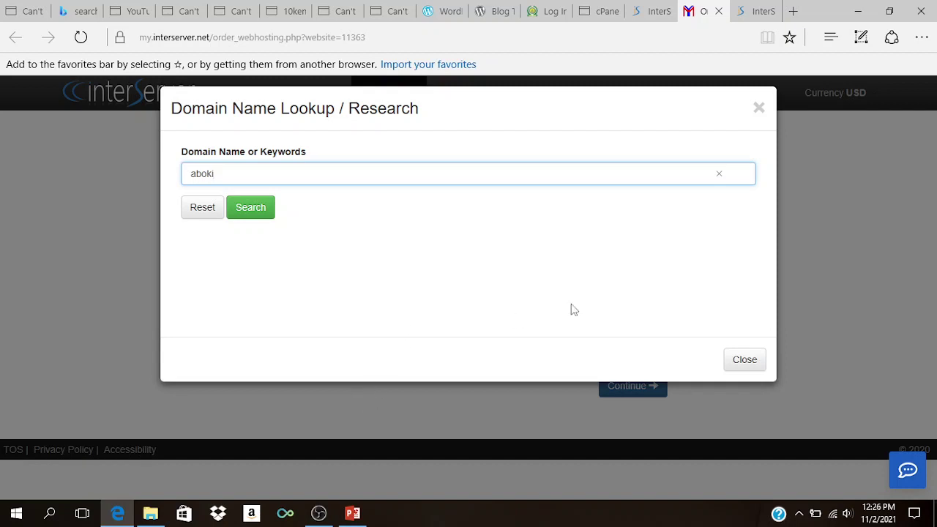
{"action": "left_click", "coordinate": [251, 209]}
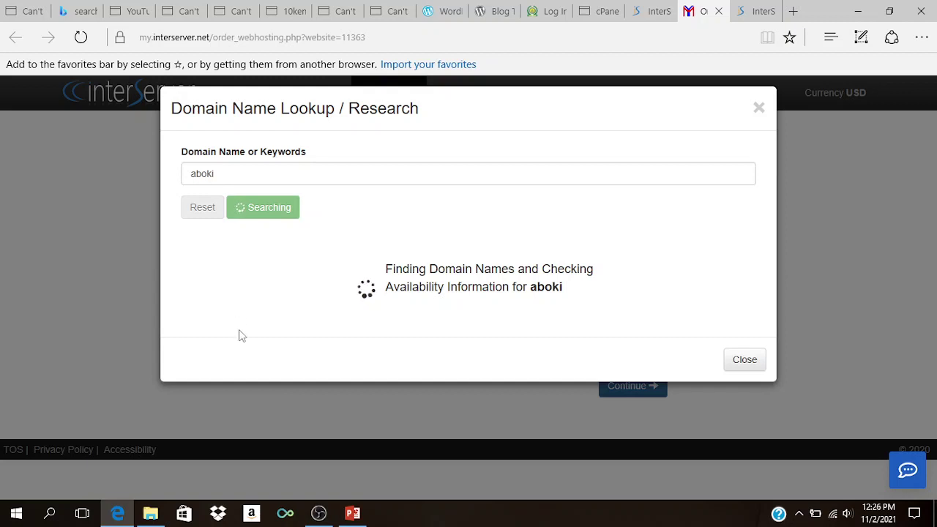
{"action": "left_click", "coordinate": [353, 514]}
Step: Advance the slide show to slide 8 on registering a domain name
{"action": "key", "text": "Right"}
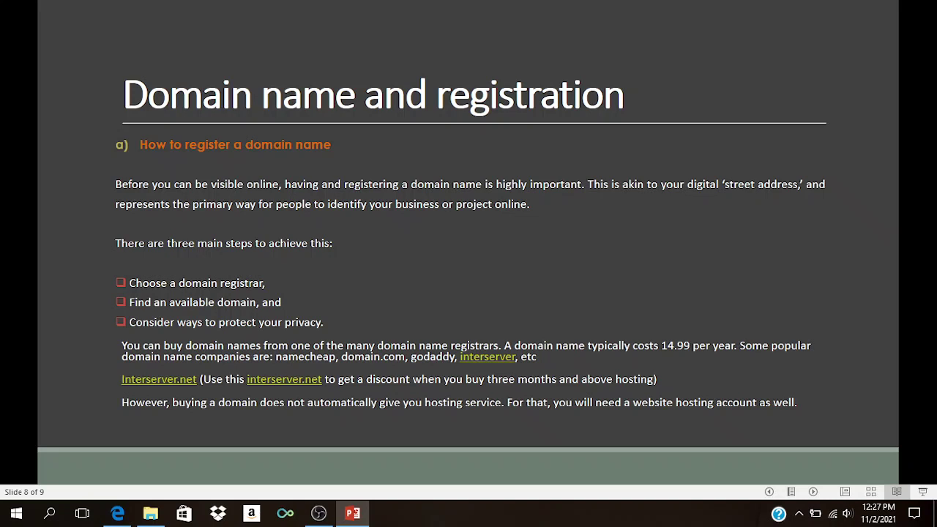
{"action": "left_click", "coordinate": [117, 515]}
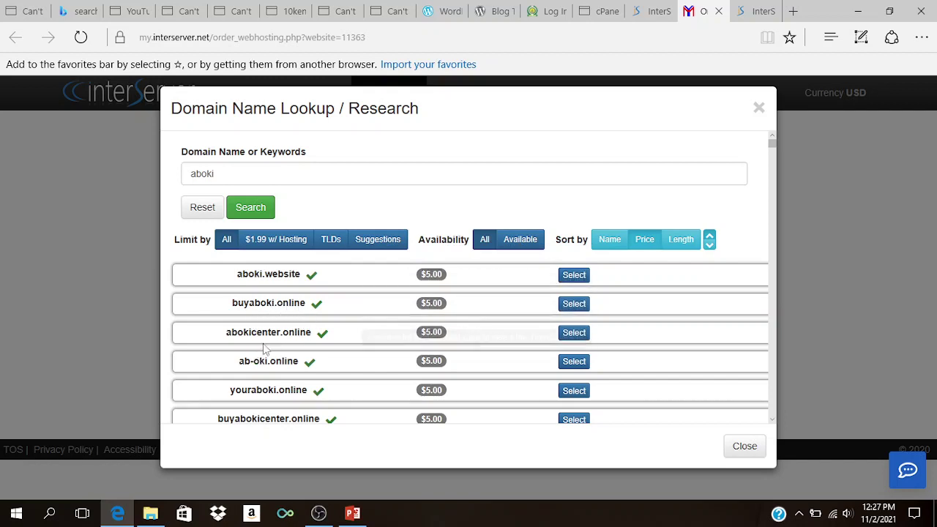
{"action": "scroll", "coordinate": [299, 390], "scroll_direction": "down", "scroll_amount": 5}
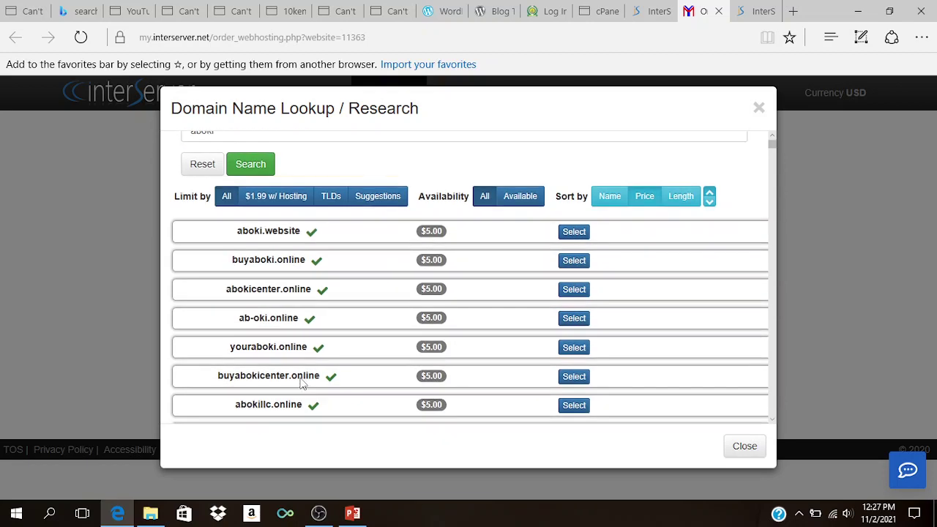
{"action": "scroll", "coordinate": [302, 384], "scroll_direction": "down", "scroll_amount": 3}
{"action": "scroll", "coordinate": [302, 384], "scroll_direction": "down", "scroll_amount": 2}
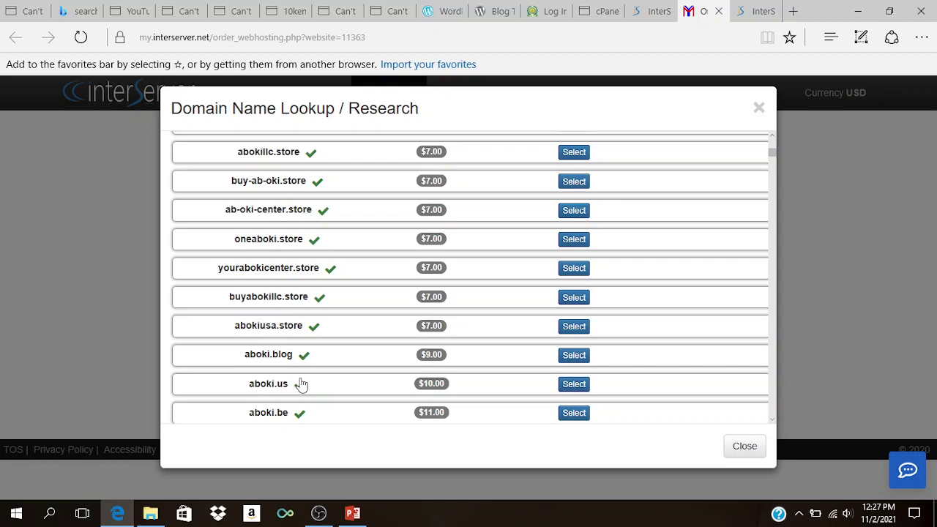
{"action": "scroll", "coordinate": [302, 385], "scroll_direction": "down", "scroll_amount": 1}
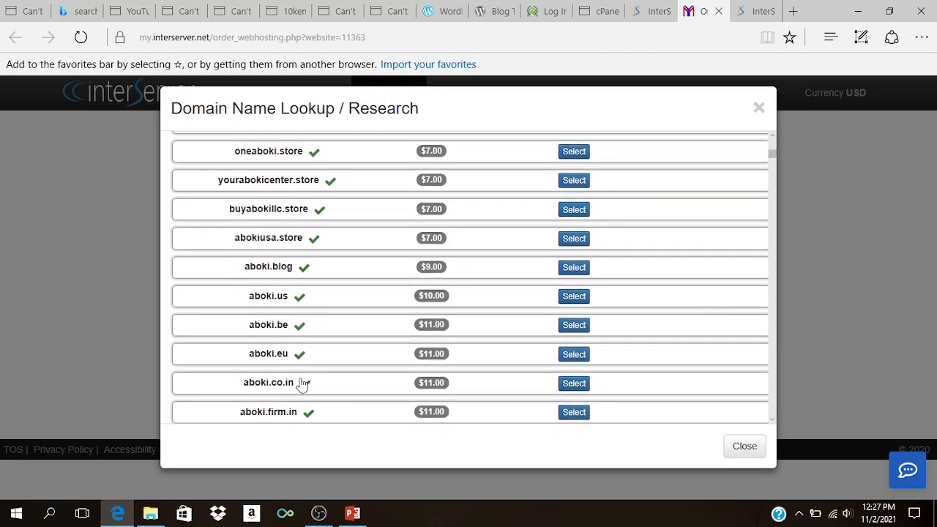
{"action": "scroll", "coordinate": [302, 384], "scroll_direction": "down", "scroll_amount": 1}
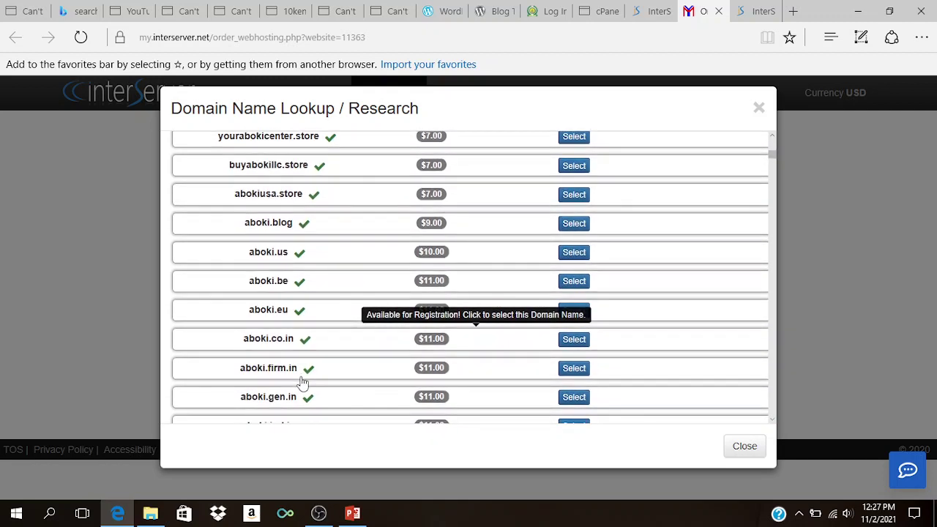
{"action": "scroll", "coordinate": [302, 382], "scroll_direction": "up", "scroll_amount": 1}
{"action": "scroll", "coordinate": [302, 380], "scroll_direction": "up", "scroll_amount": 4}
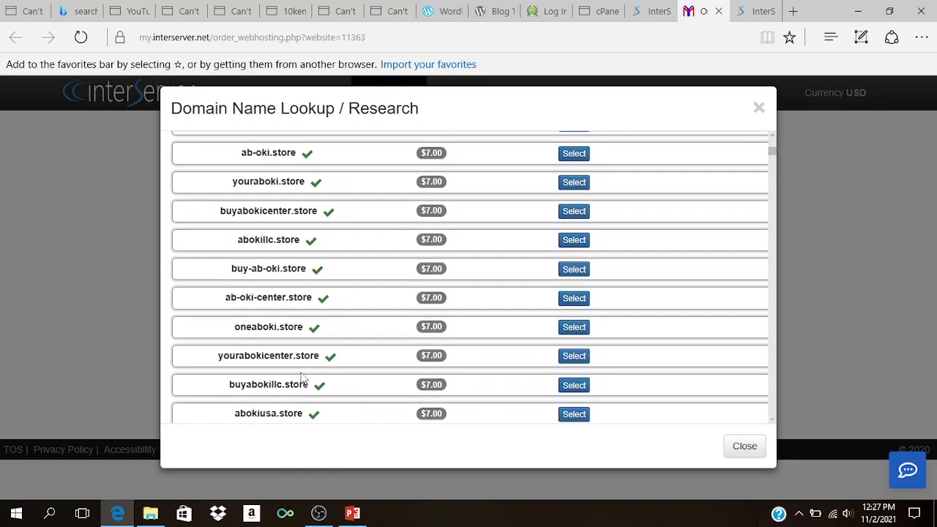
{"action": "scroll", "coordinate": [301, 376], "scroll_direction": "up", "scroll_amount": 5}
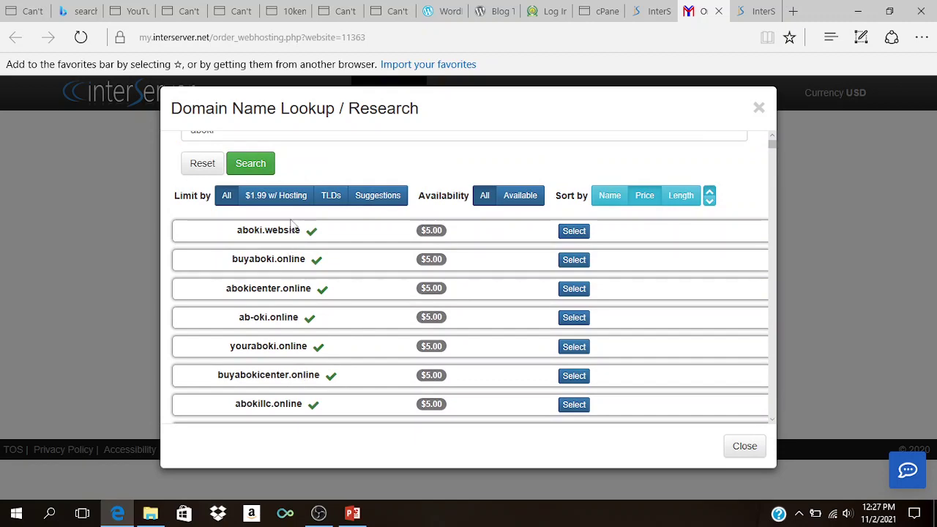
{"action": "scroll", "coordinate": [311, 326], "scroll_direction": "down", "scroll_amount": 5}
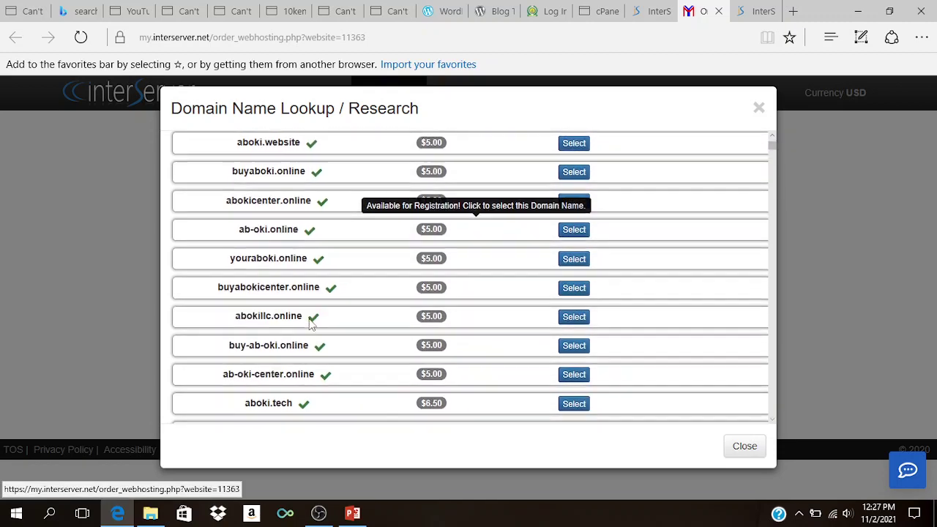
{"action": "scroll", "coordinate": [310, 326], "scroll_direction": "down", "scroll_amount": 5}
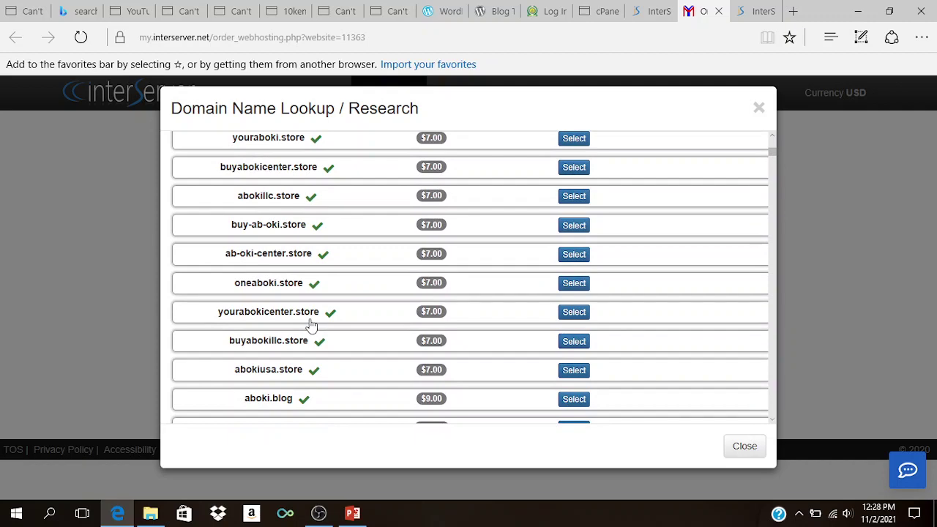
{"action": "scroll", "coordinate": [310, 326], "scroll_direction": "down", "scroll_amount": 10}
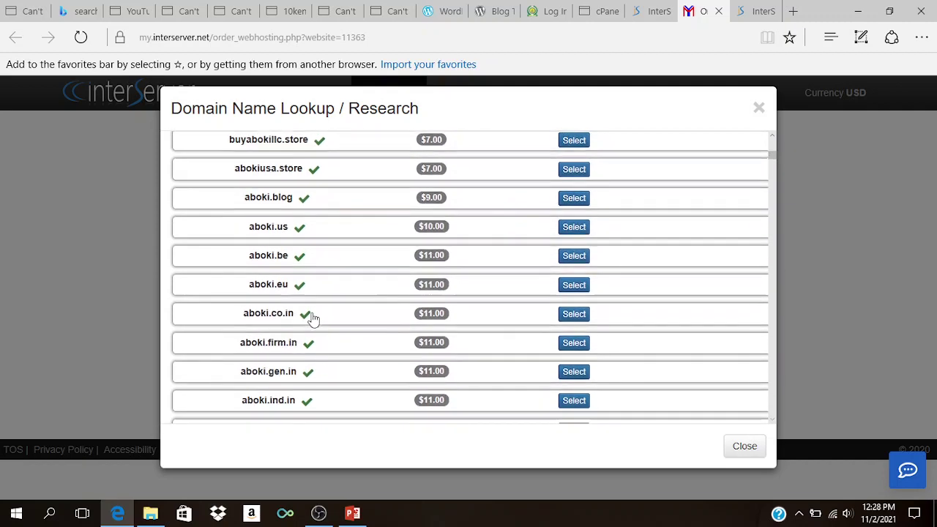
{"action": "scroll", "coordinate": [315, 318], "scroll_direction": "up", "scroll_amount": 3}
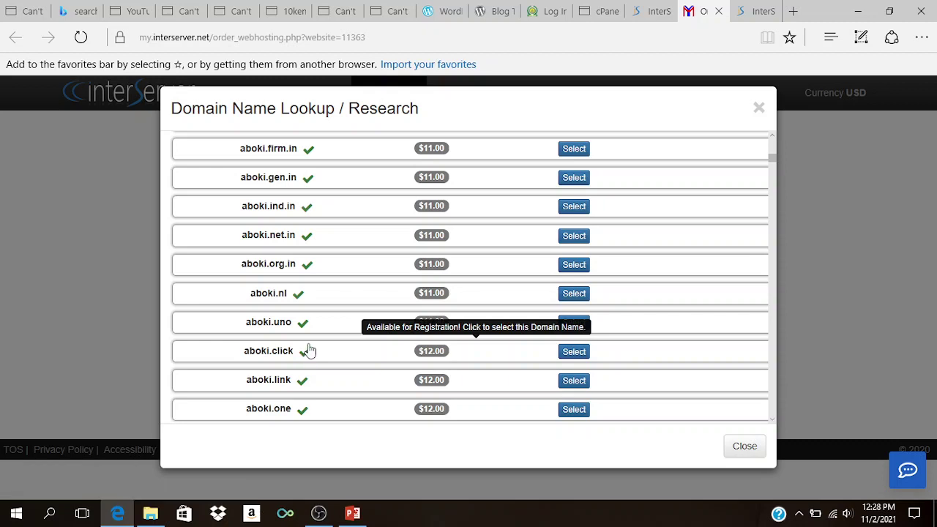
{"action": "scroll", "coordinate": [309, 352], "scroll_direction": "down", "scroll_amount": 3}
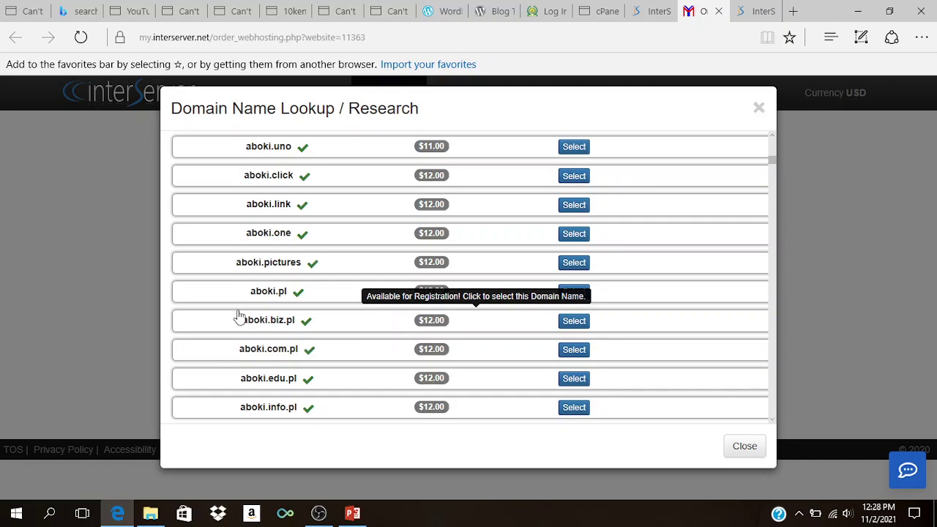
{"action": "scroll", "coordinate": [239, 318], "scroll_direction": "down", "scroll_amount": 10}
{"action": "scroll", "coordinate": [409, 316], "scroll_direction": "down", "scroll_amount": 1}
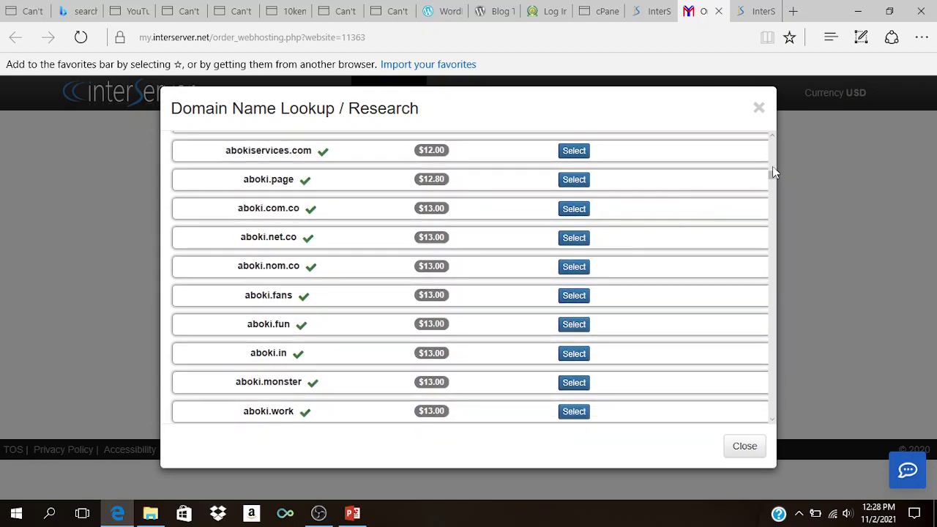
{"action": "left_click_drag", "start_coordinate": [774, 183], "coordinate": [773, 516]}
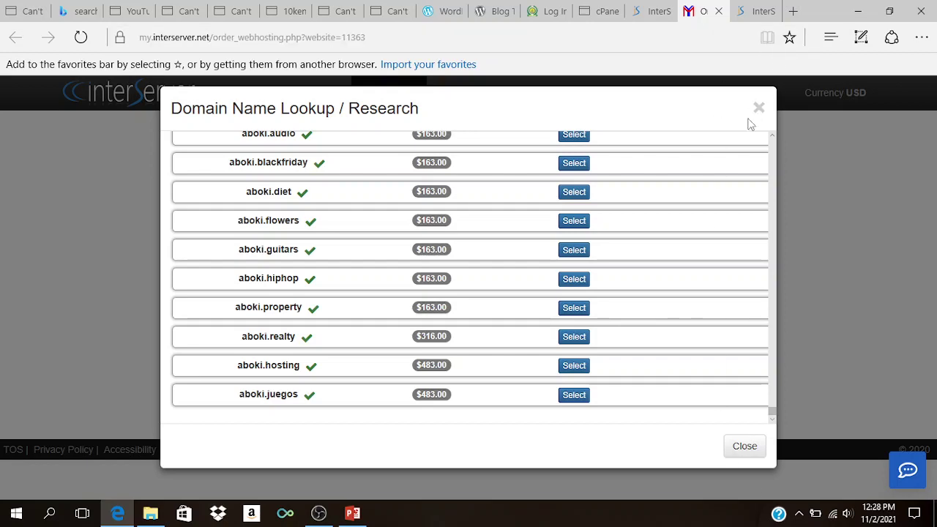
{"action": "left_click", "coordinate": [352, 513]}
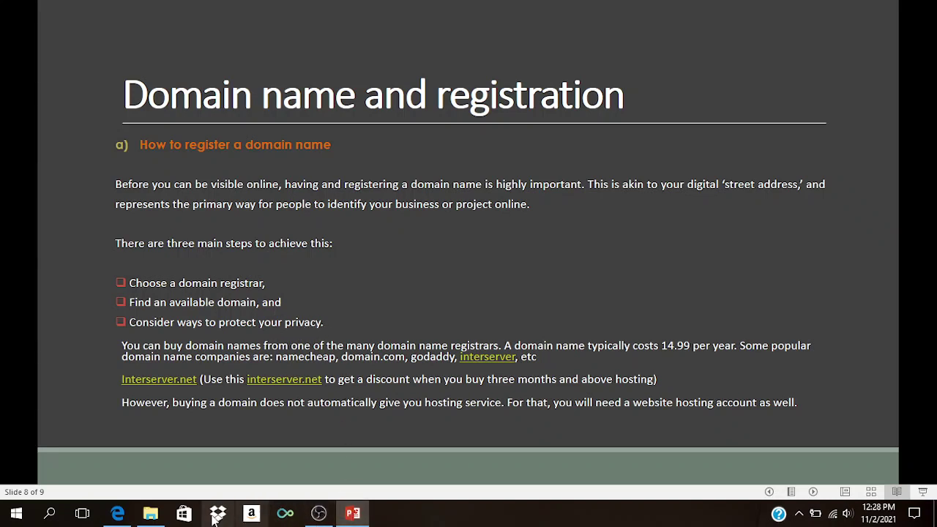
{"action": "left_click", "coordinate": [118, 514]}
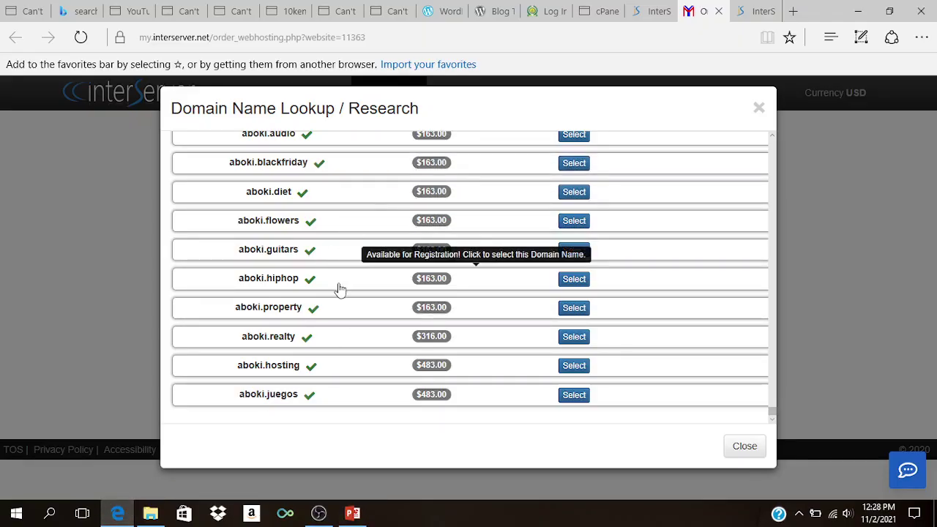
Step: Scroll through the aboki domain prices, such as aboki.gd at $53.00, then close the lookup
{"action": "scroll", "coordinate": [341, 288], "scroll_direction": "up", "scroll_amount": 5}
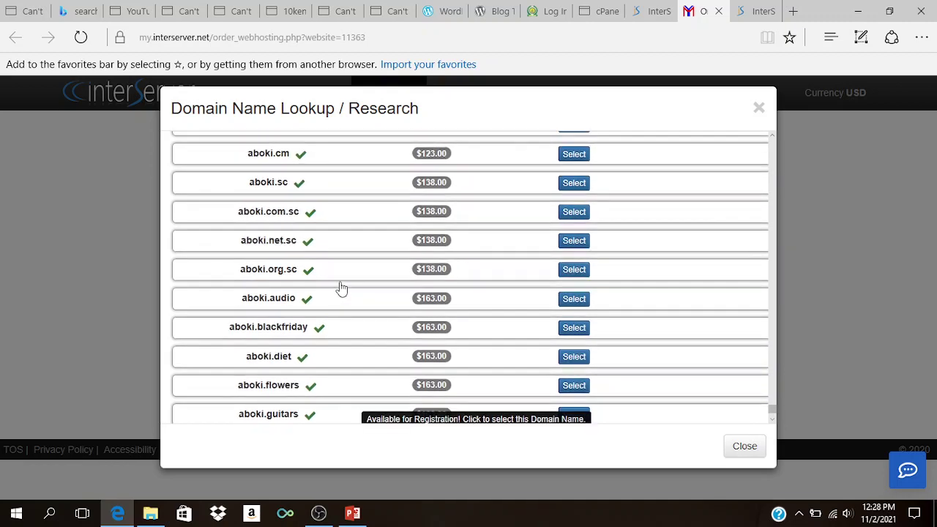
{"action": "scroll", "coordinate": [342, 289], "scroll_direction": "up", "scroll_amount": 3}
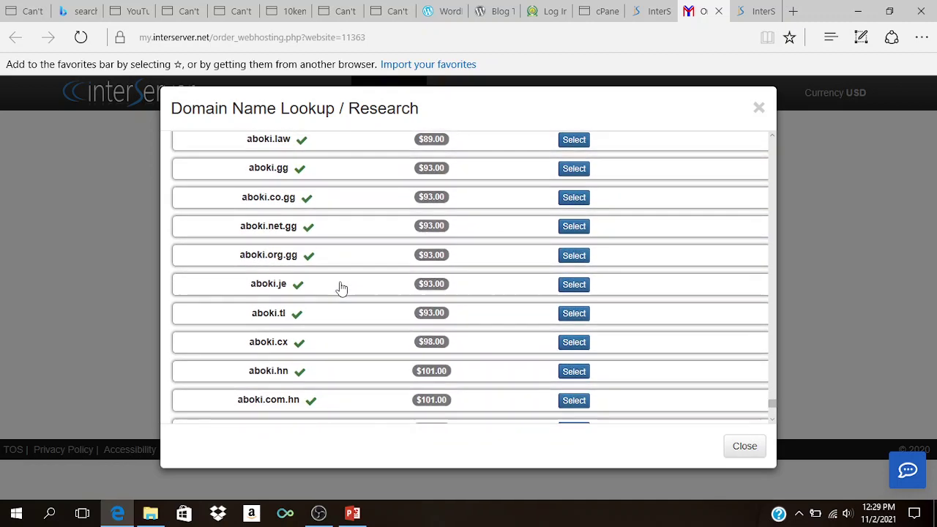
{"action": "scroll", "coordinate": [341, 289], "scroll_direction": "up", "scroll_amount": 2}
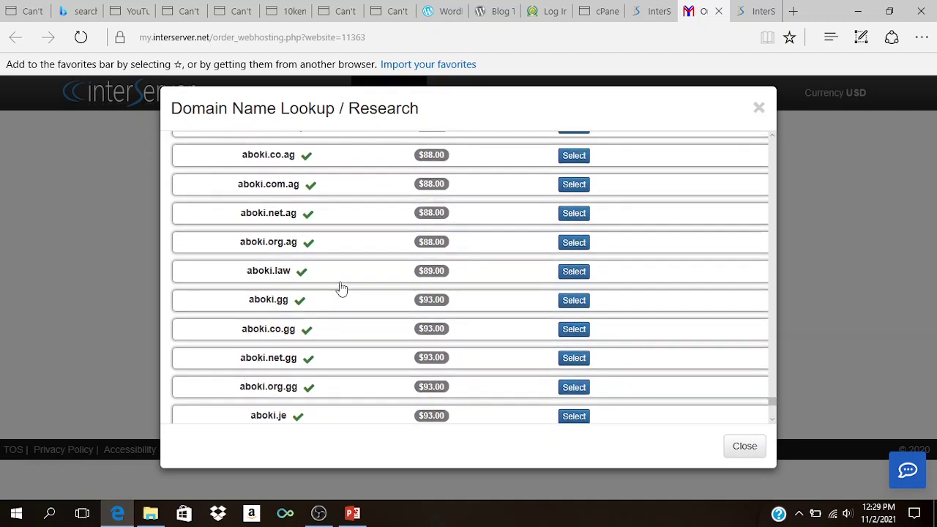
{"action": "scroll", "coordinate": [342, 289], "scroll_direction": "up", "scroll_amount": 3}
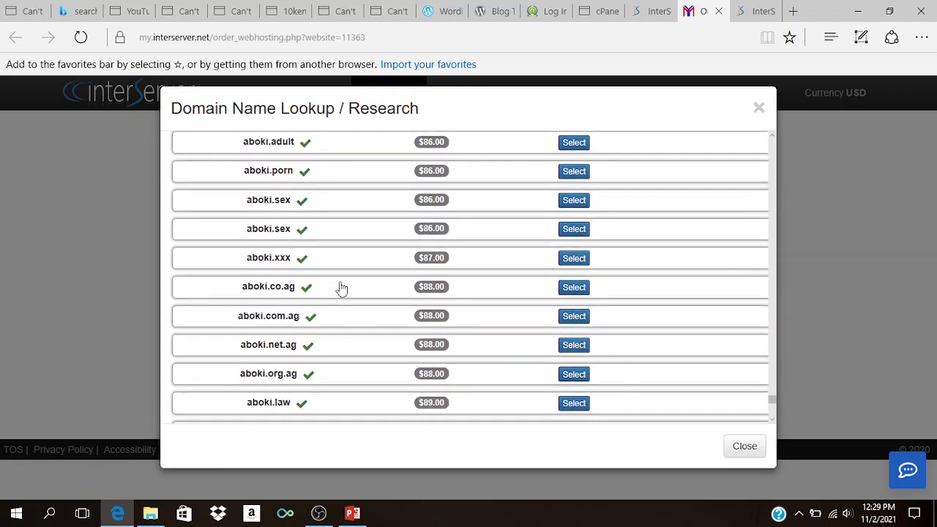
{"action": "scroll", "coordinate": [341, 289], "scroll_direction": "up", "scroll_amount": 5}
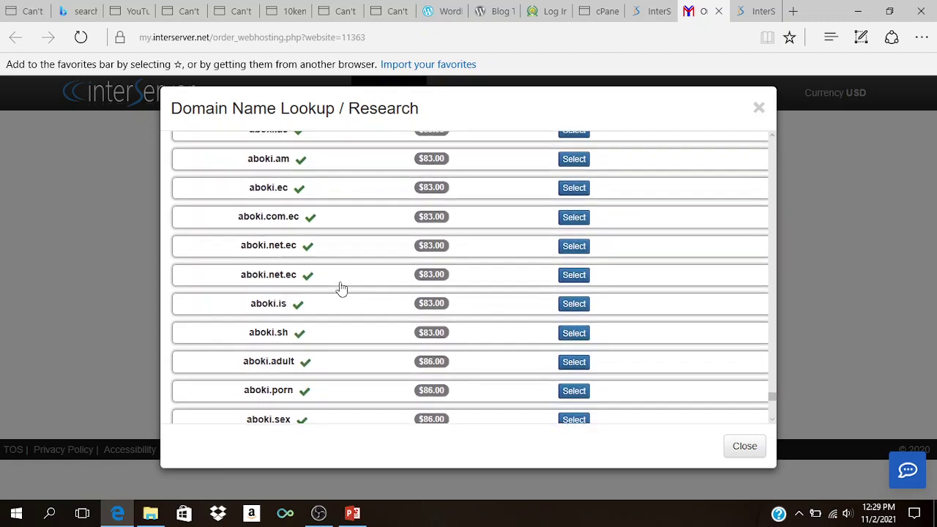
{"action": "scroll", "coordinate": [342, 288], "scroll_direction": "up", "scroll_amount": 5}
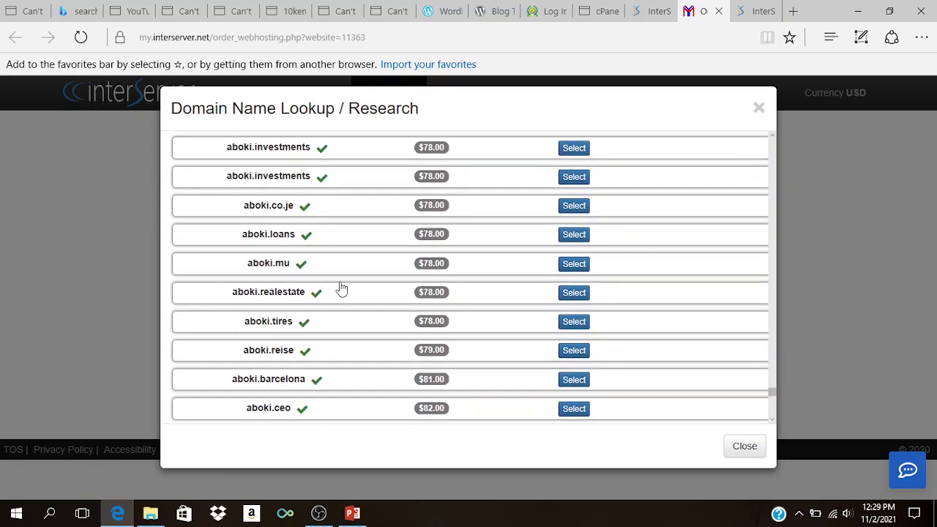
{"action": "scroll", "coordinate": [341, 289], "scroll_direction": "up", "scroll_amount": 3}
{"action": "scroll", "coordinate": [341, 287], "scroll_direction": "up", "scroll_amount": 6}
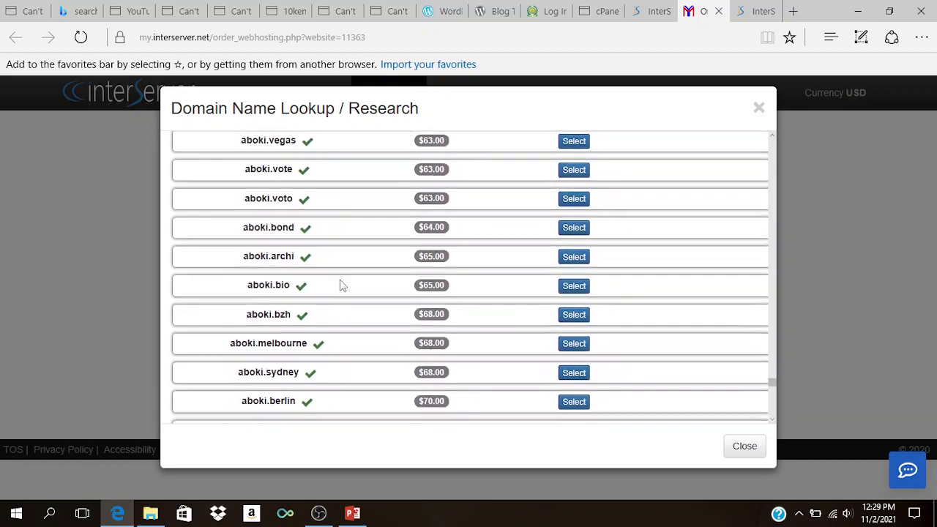
{"action": "scroll", "coordinate": [341, 286], "scroll_direction": "up", "scroll_amount": 3}
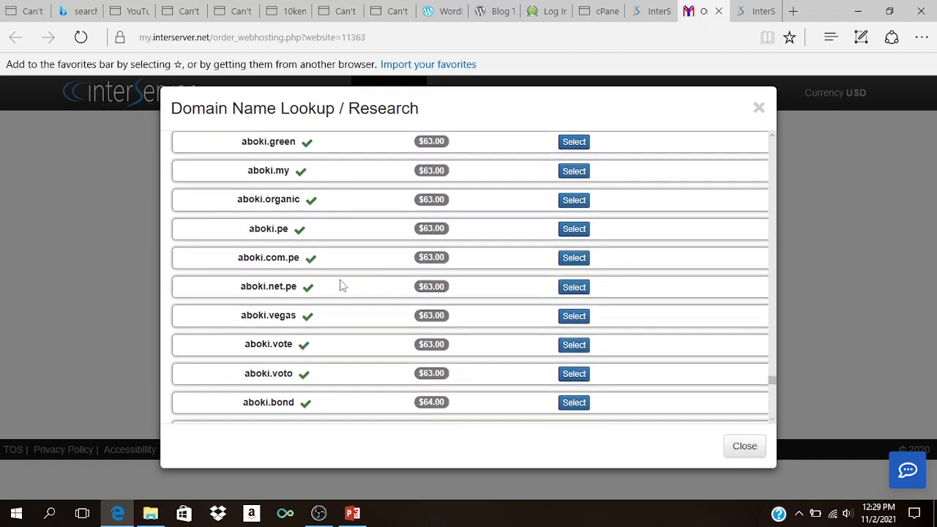
{"action": "scroll", "coordinate": [341, 286], "scroll_direction": "up", "scroll_amount": 2}
{"action": "scroll", "coordinate": [341, 287], "scroll_direction": "up", "scroll_amount": 2}
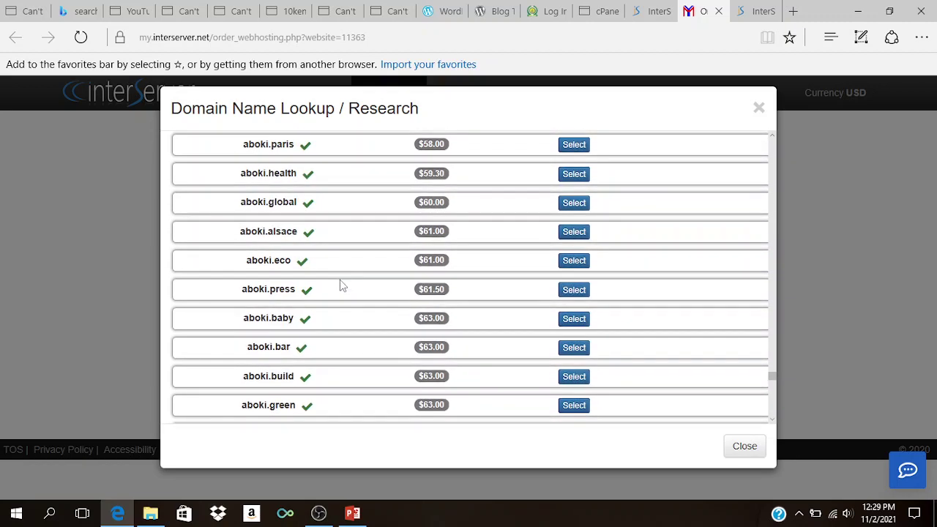
{"action": "scroll", "coordinate": [341, 287], "scroll_direction": "down", "scroll_amount": 1}
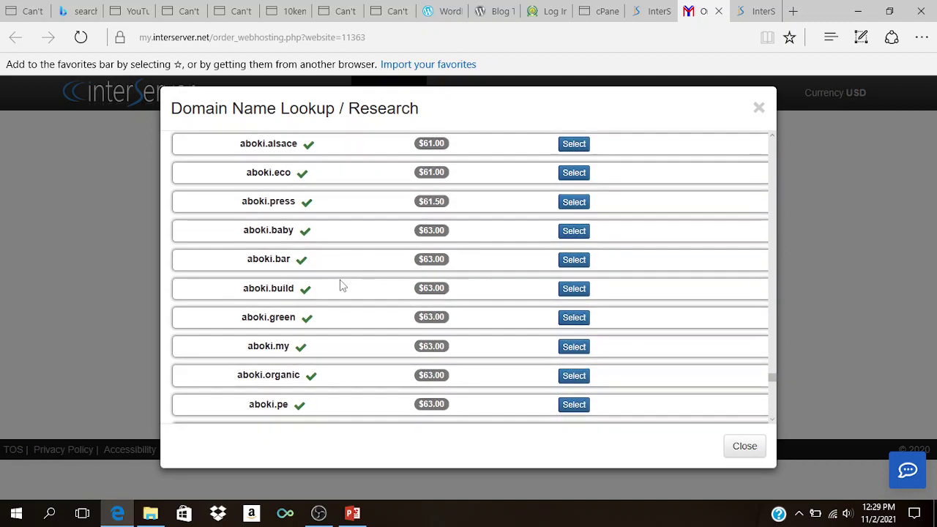
{"action": "scroll", "coordinate": [340, 282], "scroll_direction": "down", "scroll_amount": 1}
{"action": "scroll", "coordinate": [340, 282], "scroll_direction": "up", "scroll_amount": 4}
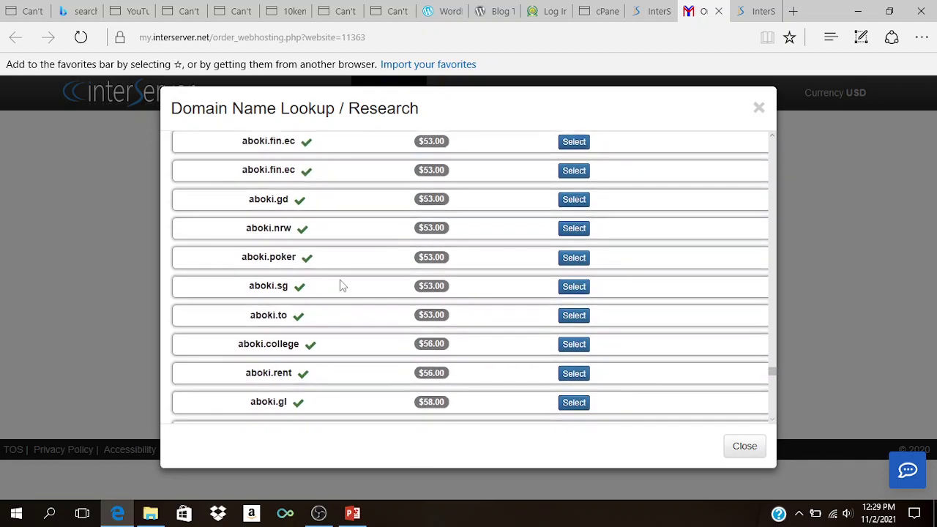
{"action": "left_click", "coordinate": [759, 108]}
Step: Change the hostname to abokia.com and mark it as an already-owned domain
{"action": "left_click", "coordinate": [407, 259]}
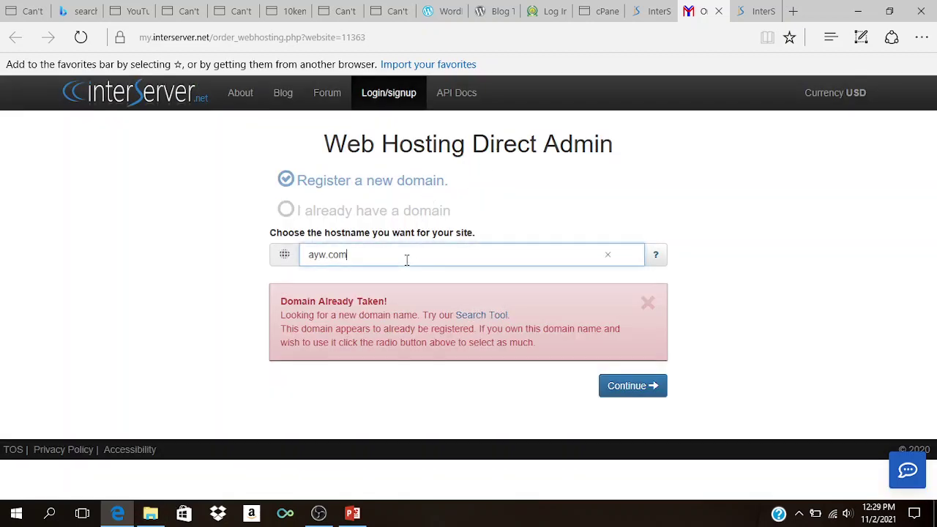
{"action": "double_click", "coordinate": [350, 256]}
{"action": "type", "text": "abokia"}
{"action": "left_click", "coordinate": [802, 291]}
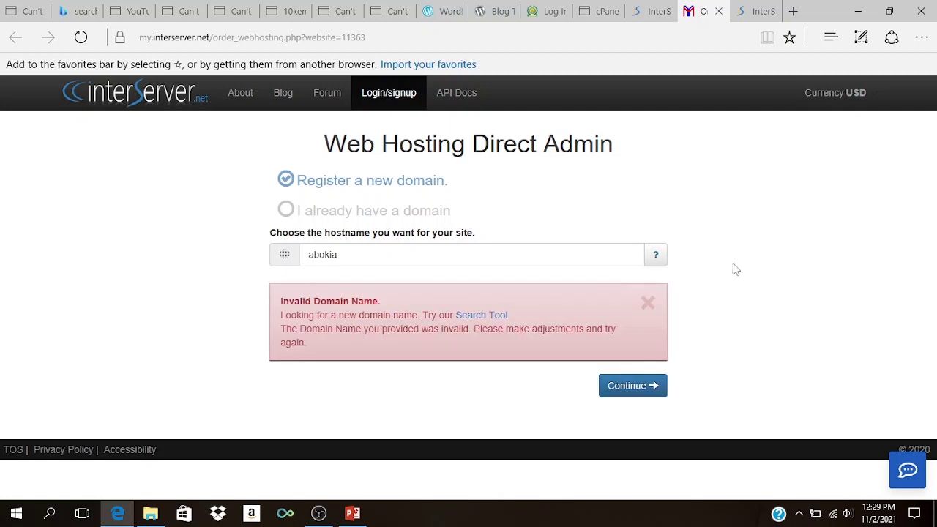
{"action": "left_click", "coordinate": [526, 259]}
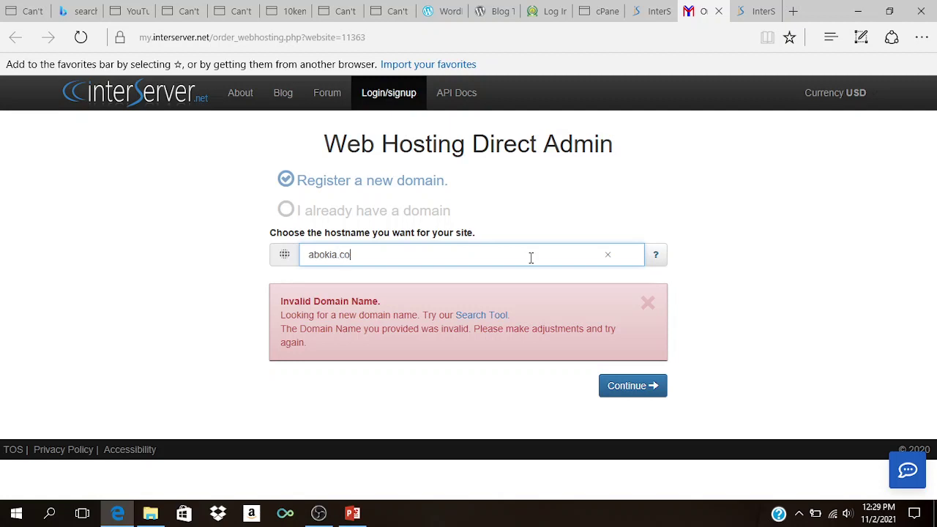
{"action": "left_click", "coordinate": [610, 230]}
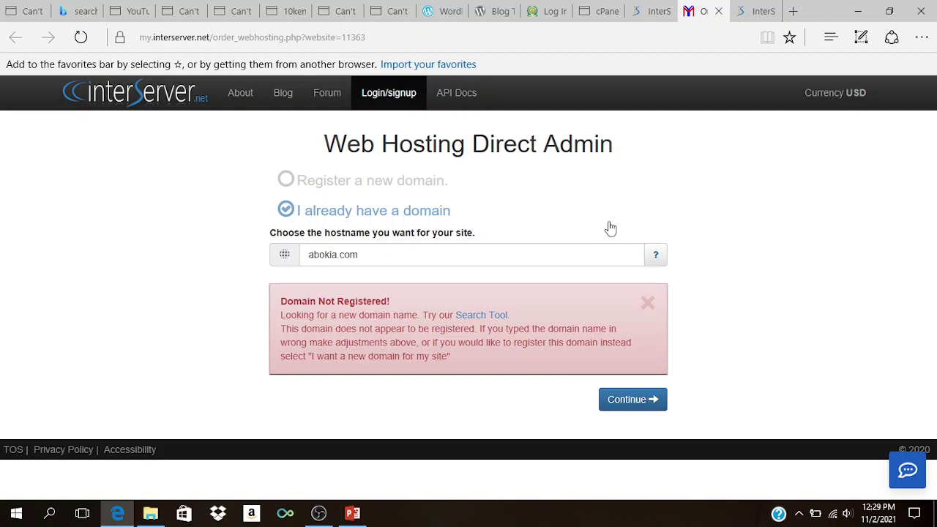
Step: Try the hostname abokiay.com and recheck it
{"action": "left_click", "coordinate": [336, 256]}
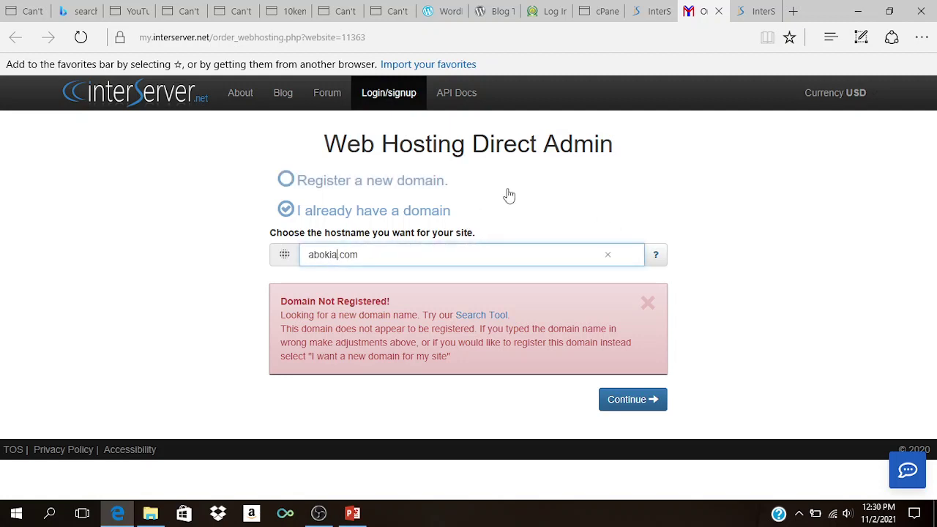
{"action": "type", "text": "y"}
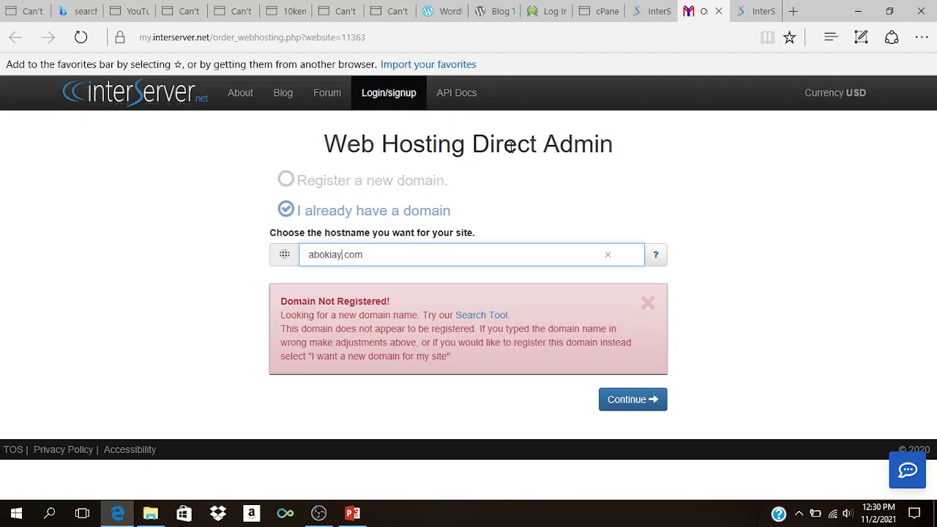
{"action": "left_click", "coordinate": [196, 279]}
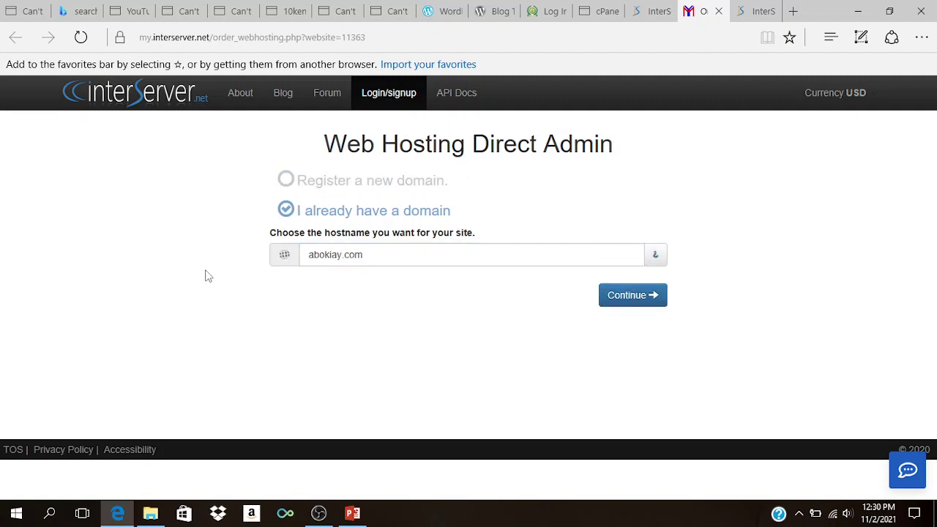
{"action": "left_click", "coordinate": [341, 255]}
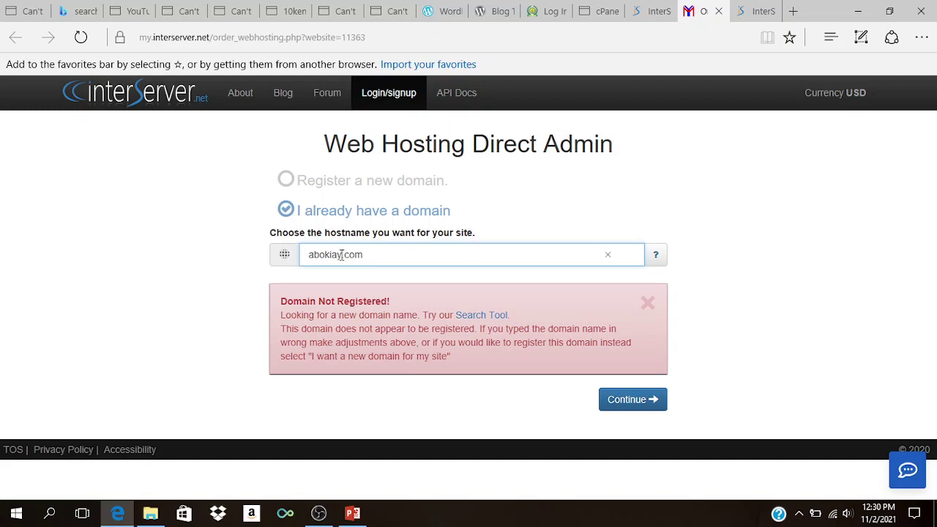
{"action": "left_click", "coordinate": [628, 400]}
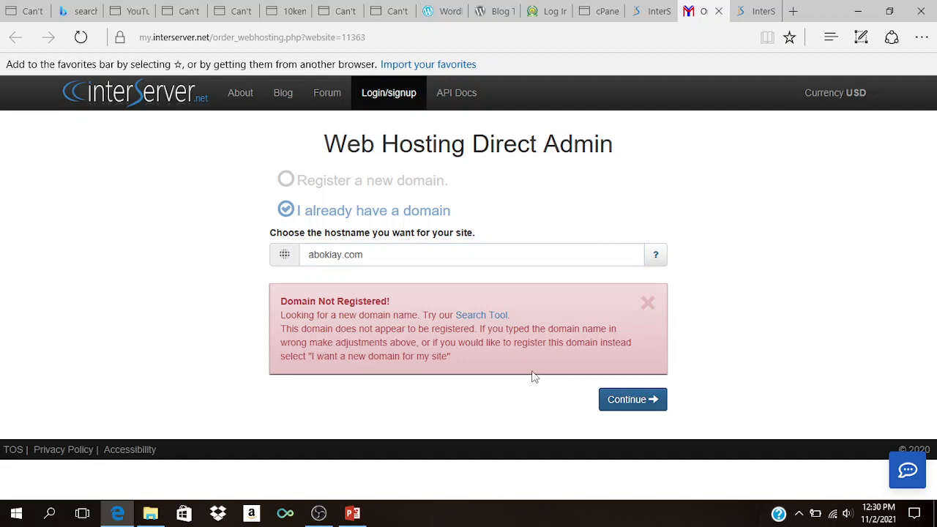
Step: Correct the hostname to aboknihgeria.com and attempt to continue with it
{"action": "left_click", "coordinate": [341, 255]}
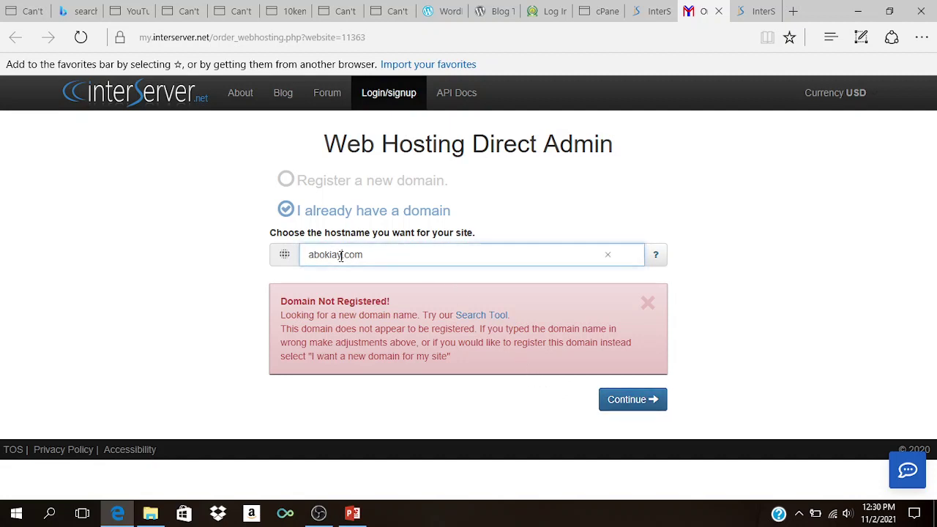
{"action": "key", "text": "BackSpace"}
{"action": "key", "text": "BackSpace"}
{"action": "key", "text": "BackSpace"}
{"action": "type", "text": "nif"}
{"action": "type", "text": "geria"}
{"action": "left_click", "coordinate": [340, 255]}
{"action": "key", "text": "BackSpace"}
{"action": "type", "text": "h"}
{"action": "left_click", "coordinate": [239, 258]}
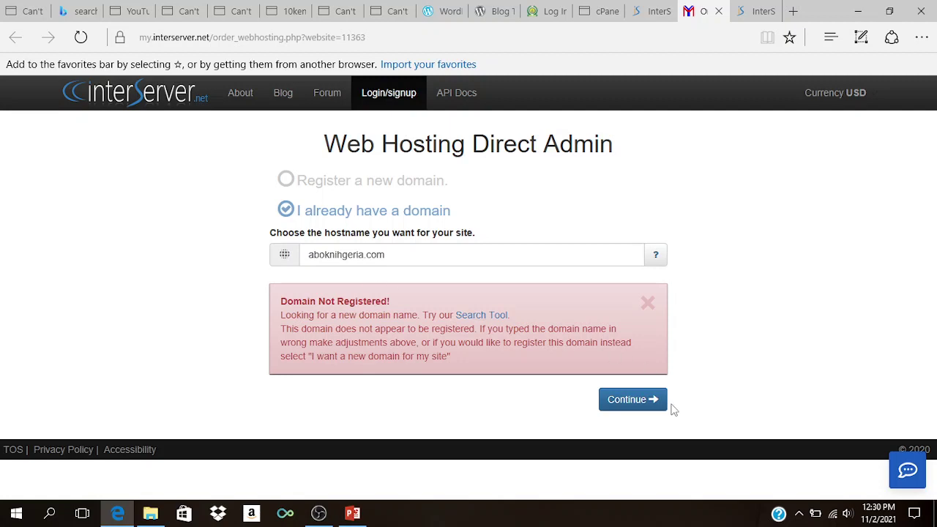
{"action": "left_click", "coordinate": [615, 407]}
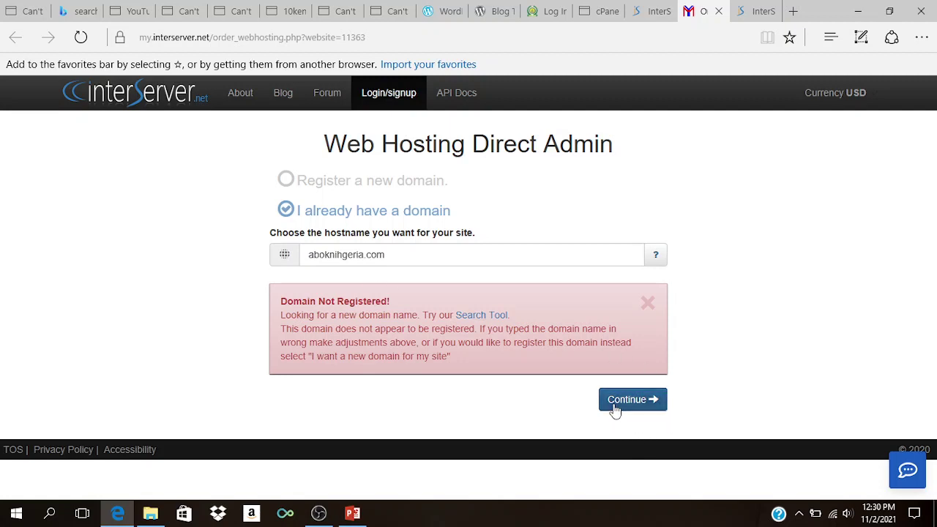
{"action": "left_click", "coordinate": [623, 404]}
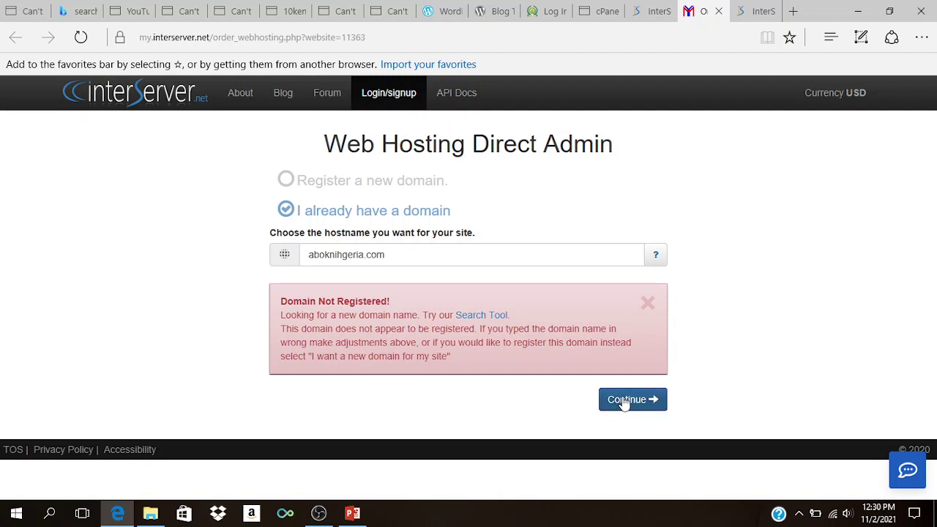
Step: Register aboknihgeria.com as a new domain at $7.99 for the first year and continue
{"action": "left_click", "coordinate": [287, 182]}
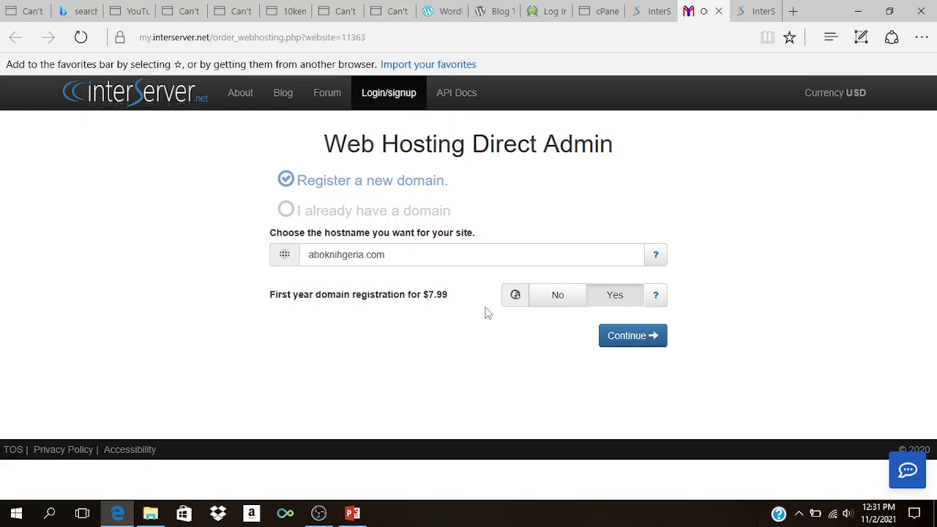
{"action": "left_click", "coordinate": [633, 337]}
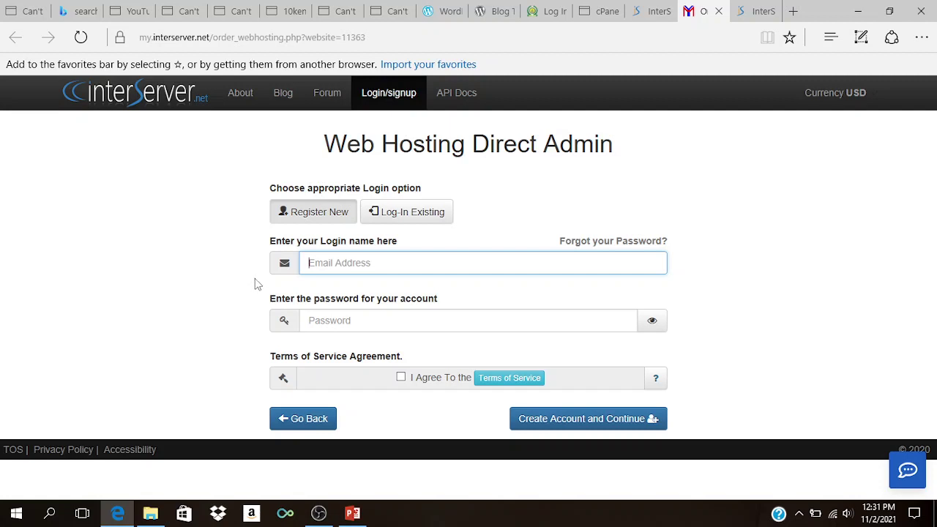
Step: Create an account with the login e-mail and password, accepting the Terms of Service
{"action": "left_click", "coordinate": [357, 322]}
{"action": "type", "text": "•••••••"}
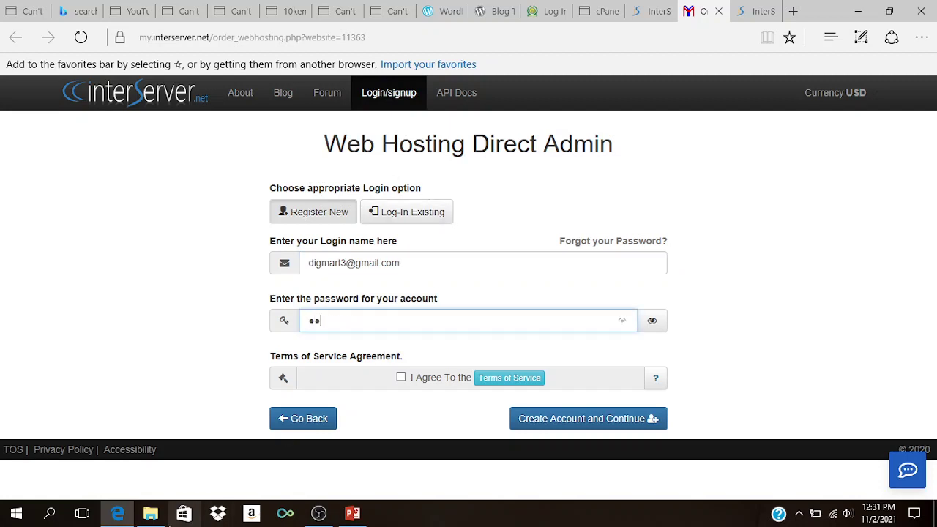
{"action": "type", "text": "•••"}
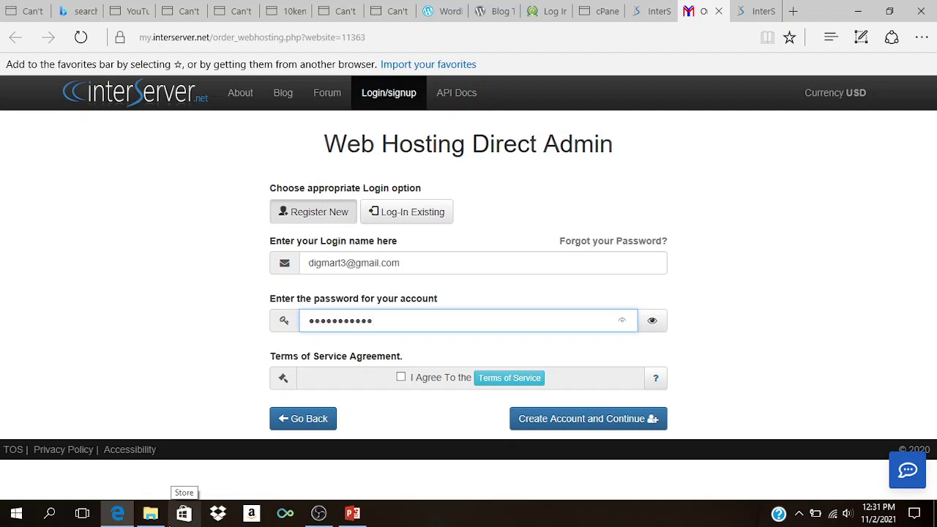
{"action": "left_click", "coordinate": [402, 378]}
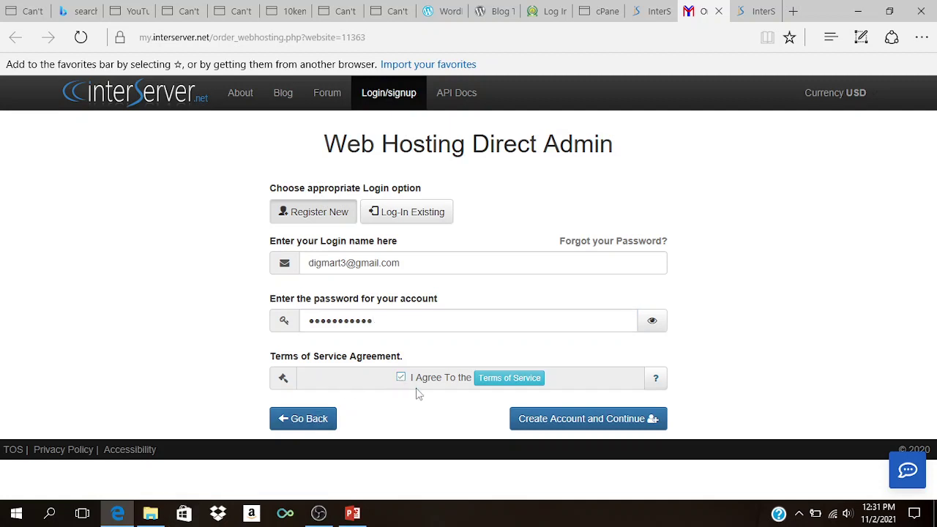
{"action": "left_click", "coordinate": [567, 430]}
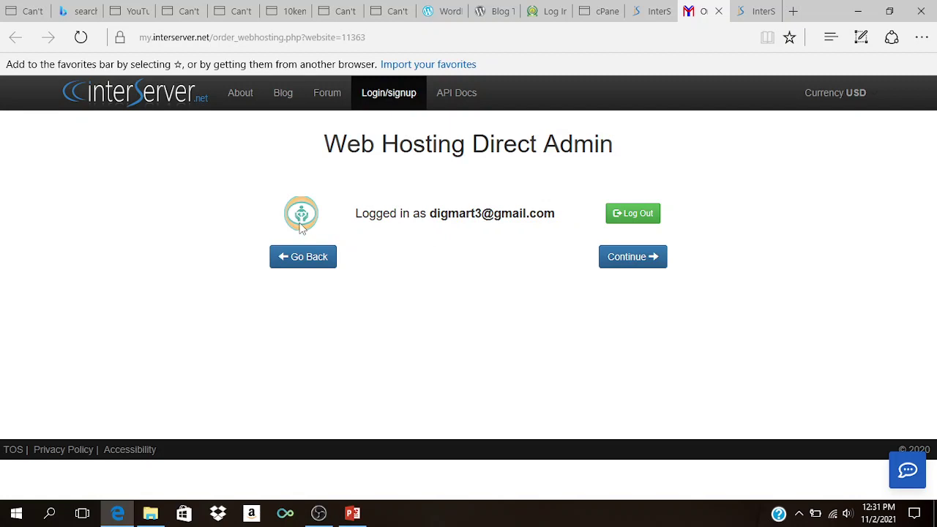
{"action": "left_click", "coordinate": [632, 262]}
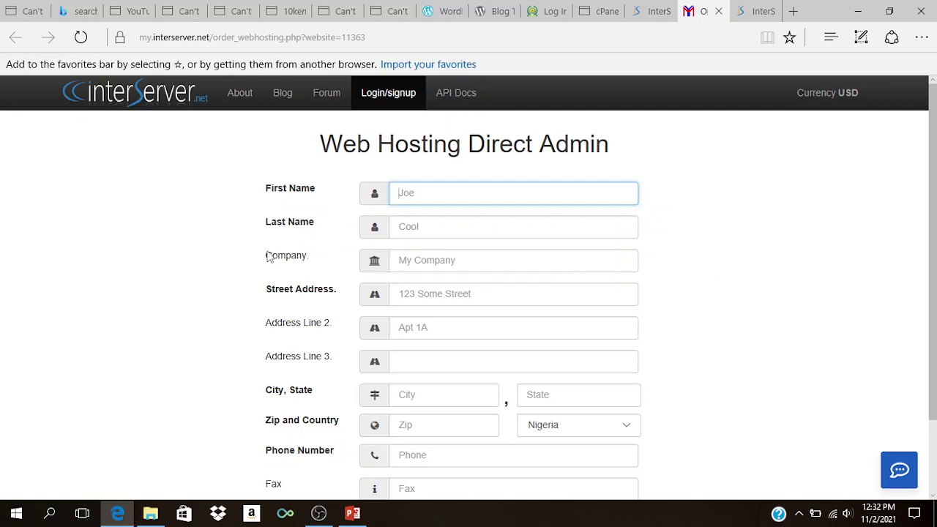
{"action": "scroll", "coordinate": [281, 322], "scroll_direction": "down", "scroll_amount": 2}
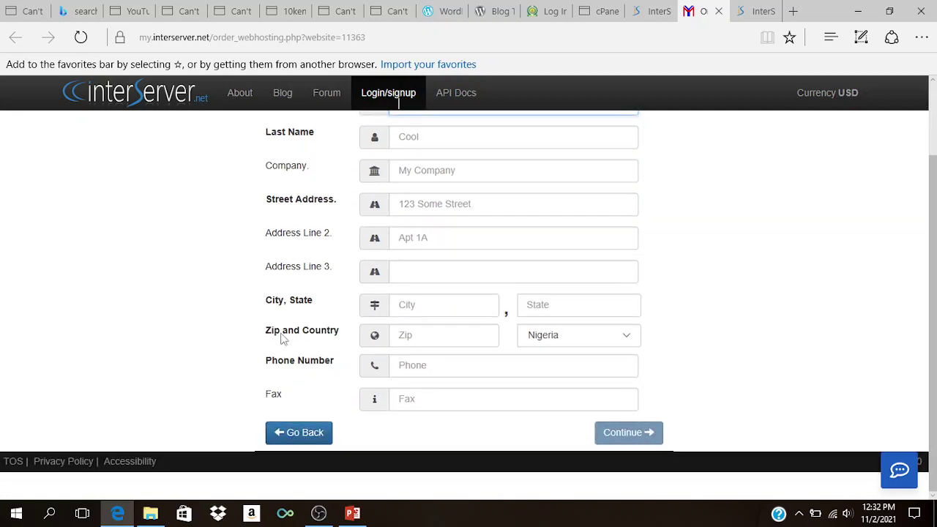
{"action": "scroll", "coordinate": [290, 335], "scroll_direction": "up", "scroll_amount": 2}
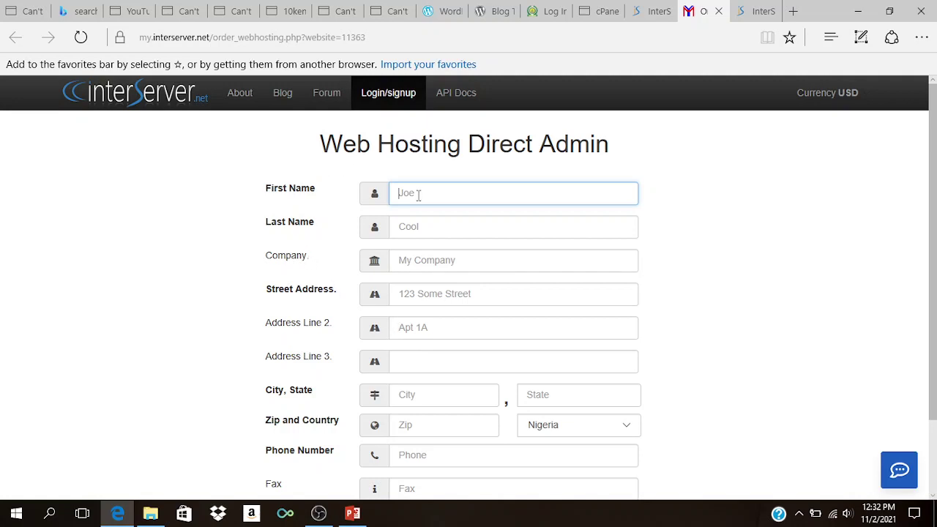
{"action": "scroll", "coordinate": [437, 386], "scroll_direction": "down", "scroll_amount": 2}
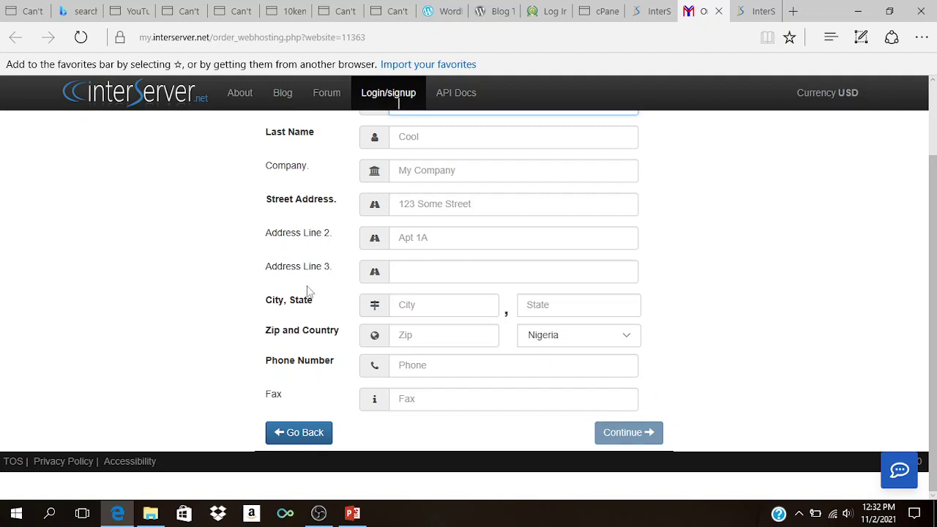
{"action": "scroll", "coordinate": [289, 257], "scroll_direction": "up", "scroll_amount": 2}
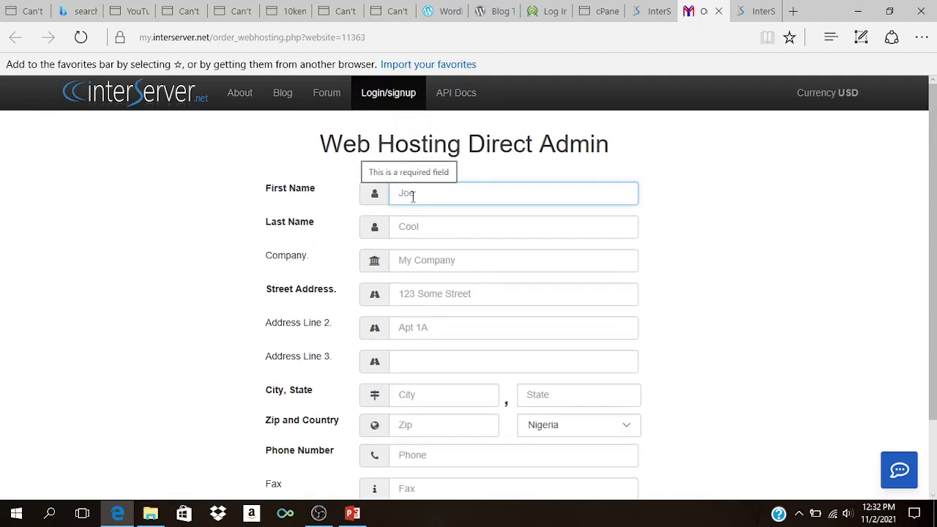
{"action": "scroll", "coordinate": [412, 196], "scroll_direction": "down", "scroll_amount": 2}
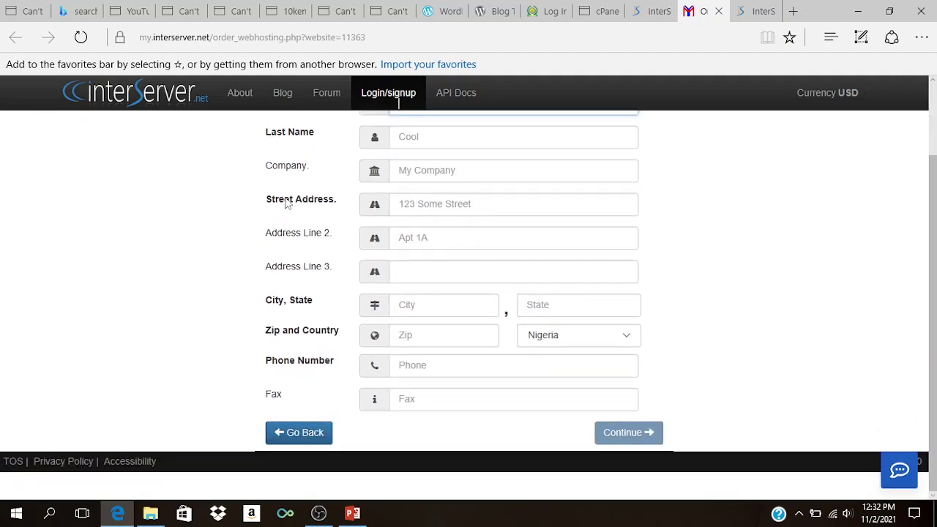